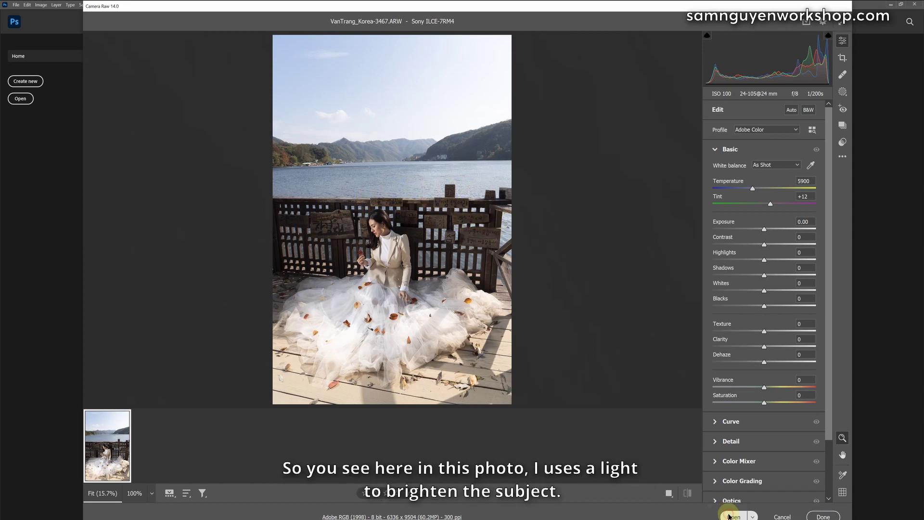
- Open the raw photo for editing without raw adjustments and duplicate its background layer
click(781, 517)
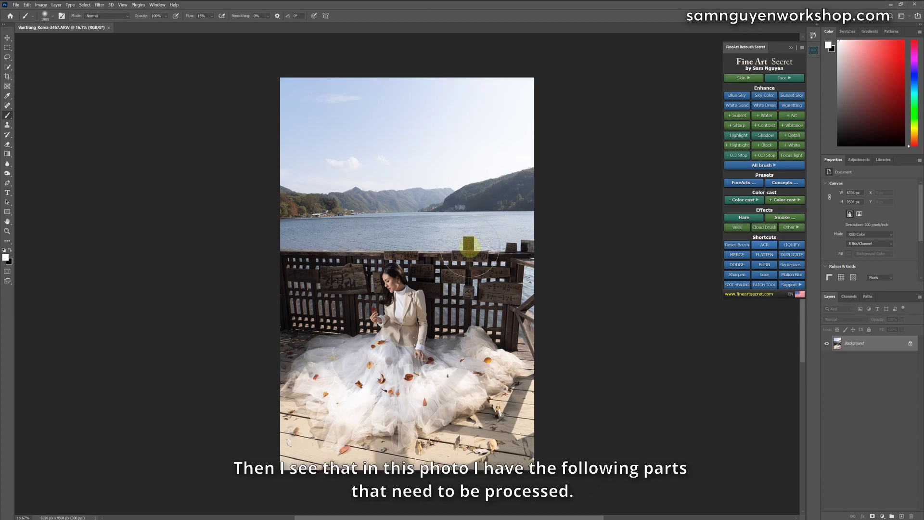
key(a)
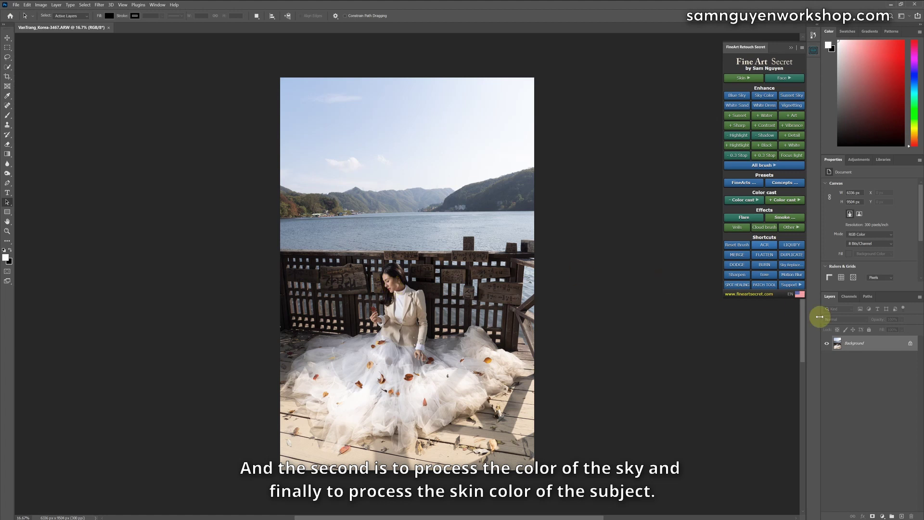
key(ctrl+j)
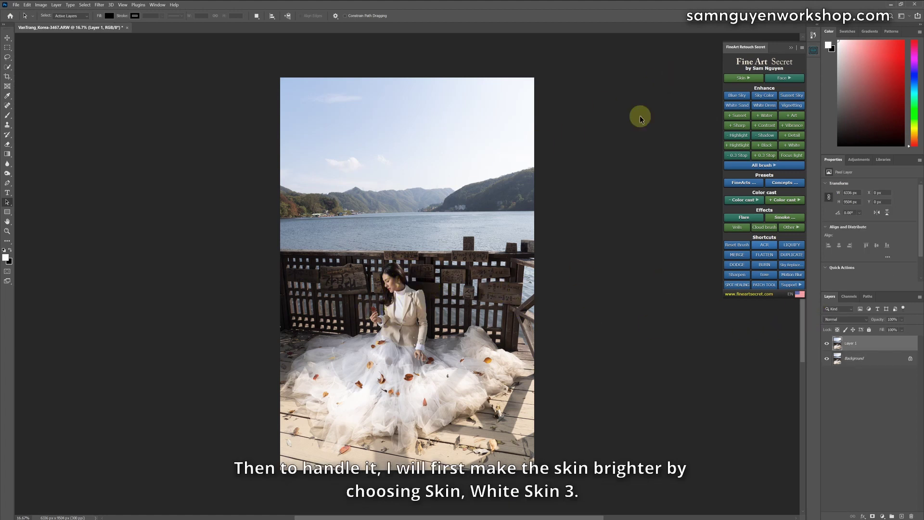
- Apply the White Skin 3 effect and paint it over the woman's face and skin with a much smaller brush
click(739, 78)
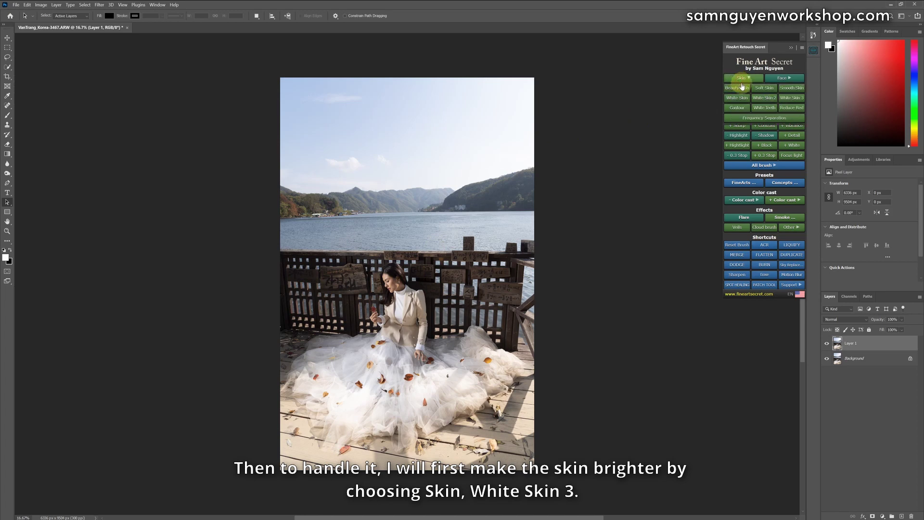
click(791, 102)
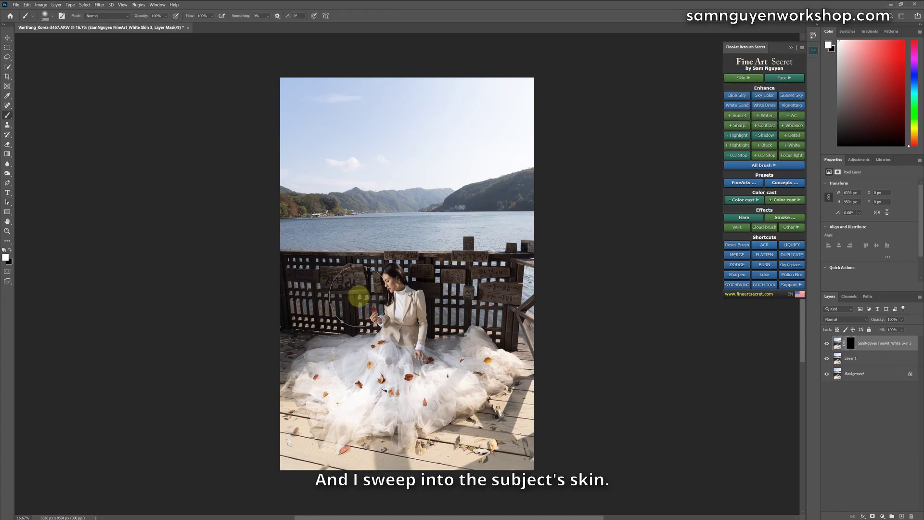
scroll(359, 296, up, 3)
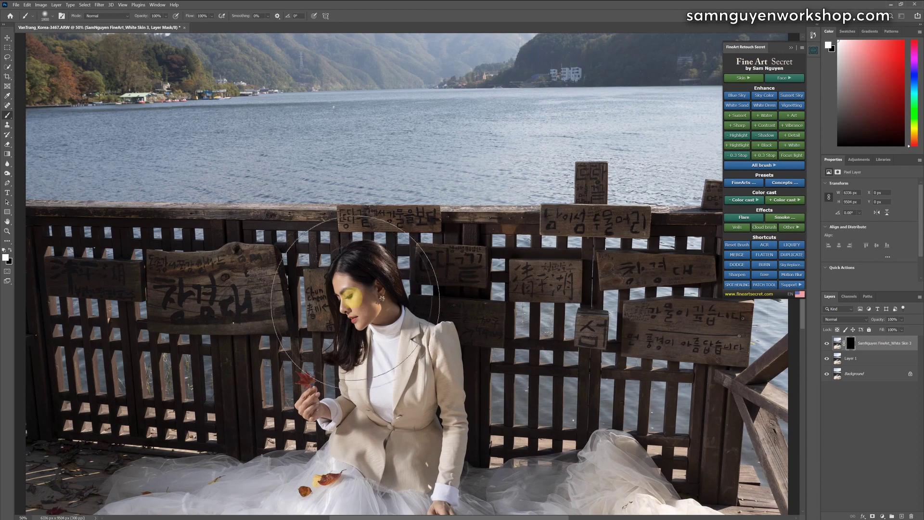
key(bracketleft)
key(bracketleft)
key(bracketleft)
key(bracketleft)
key(bracketleft)
key(bracketleft)
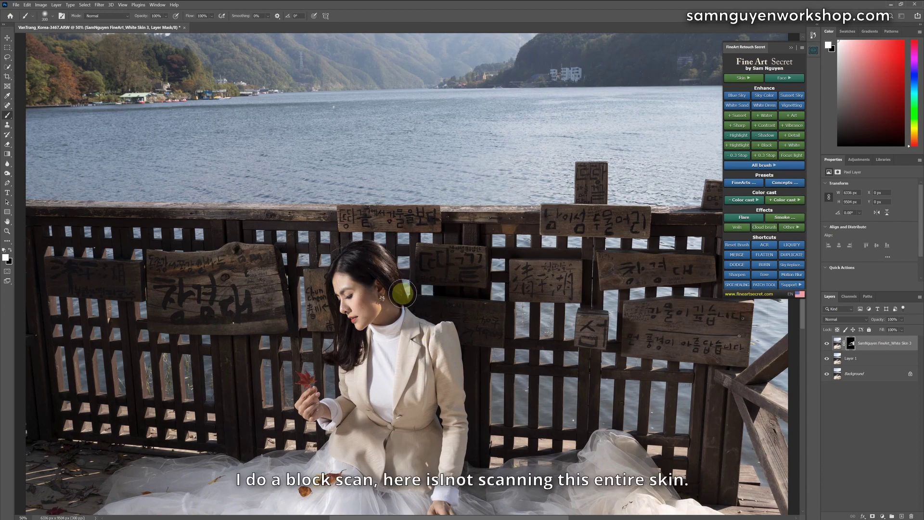
key(bracketleft)
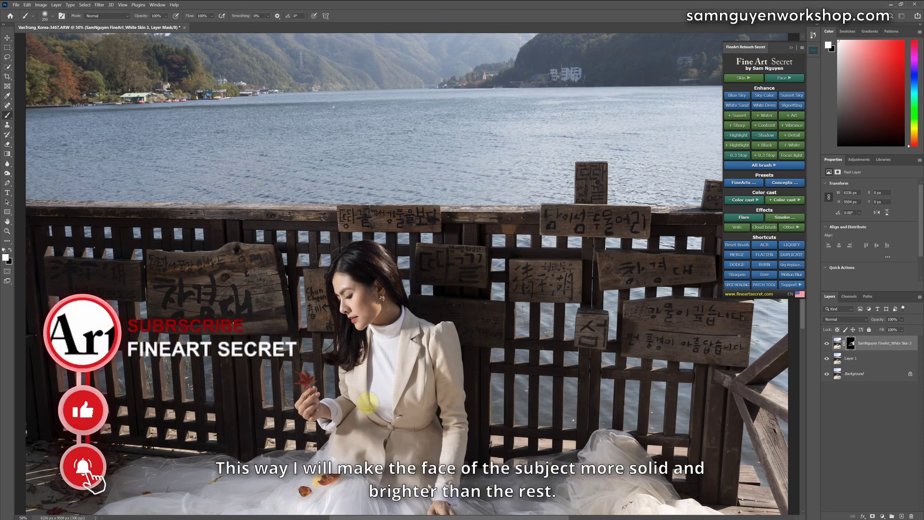
key(bracketleft)
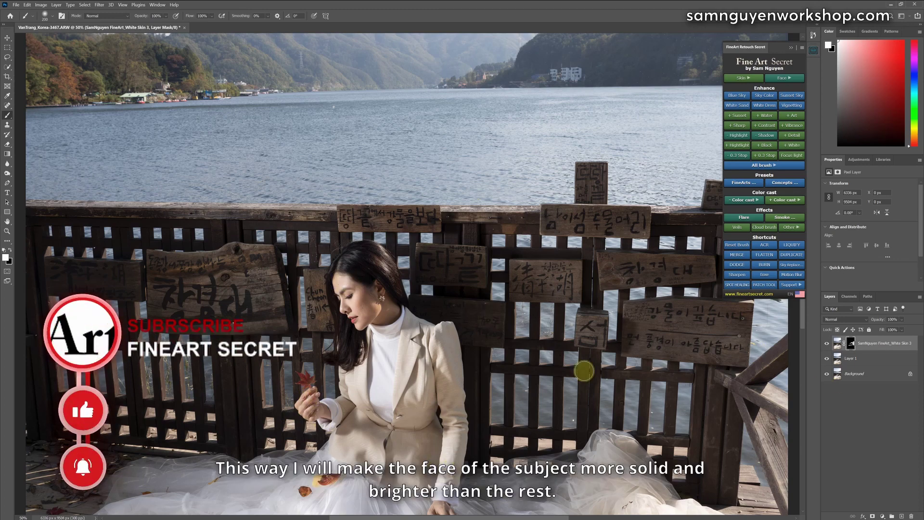
click(826, 343)
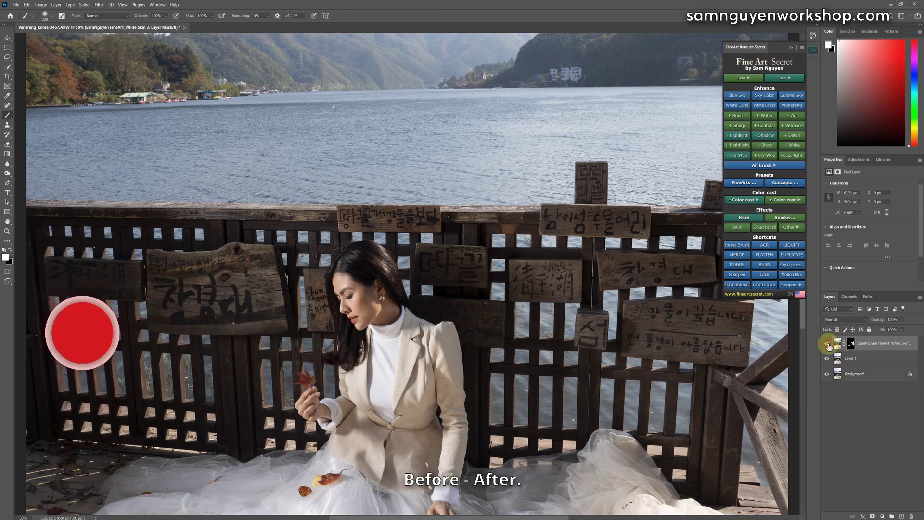
- Stamp a cloud in the upper sky using the first cloud brush of the White brush - 2 set
scroll(557, 284, down, 3)
scroll(557, 285, up, 3)
scroll(557, 285, right, 5)
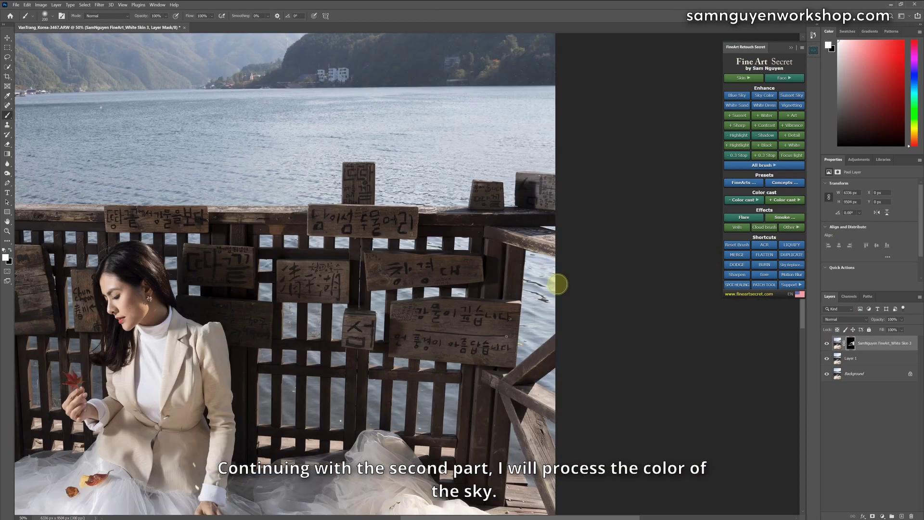
scroll(558, 288, down, 3)
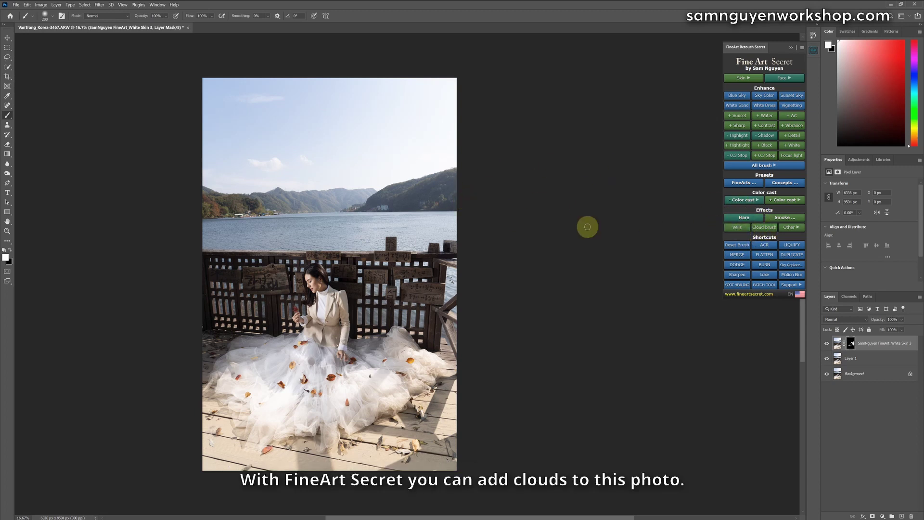
click(763, 229)
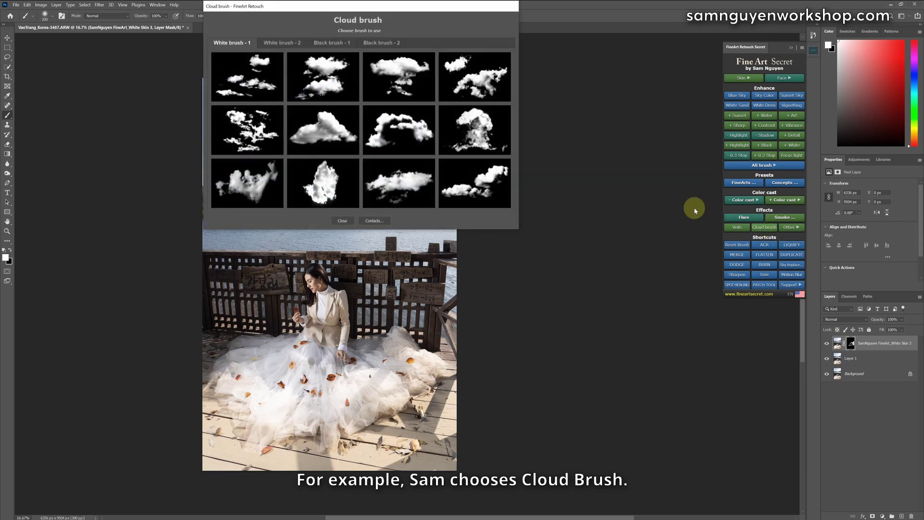
click(285, 43)
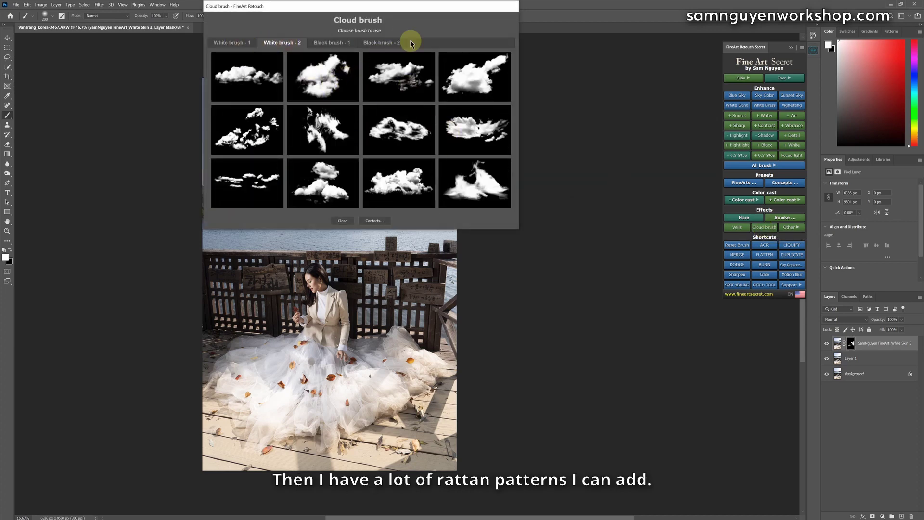
drag(443, 6, 671, 74)
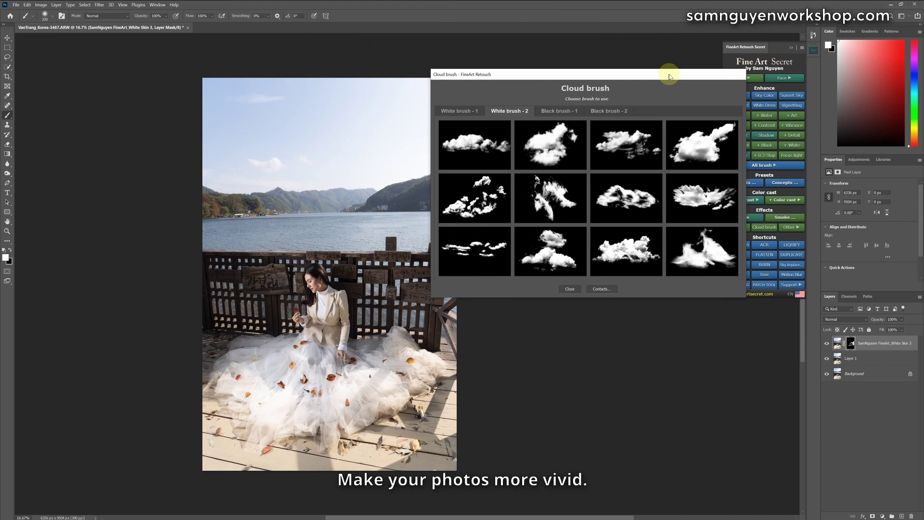
click(441, 150)
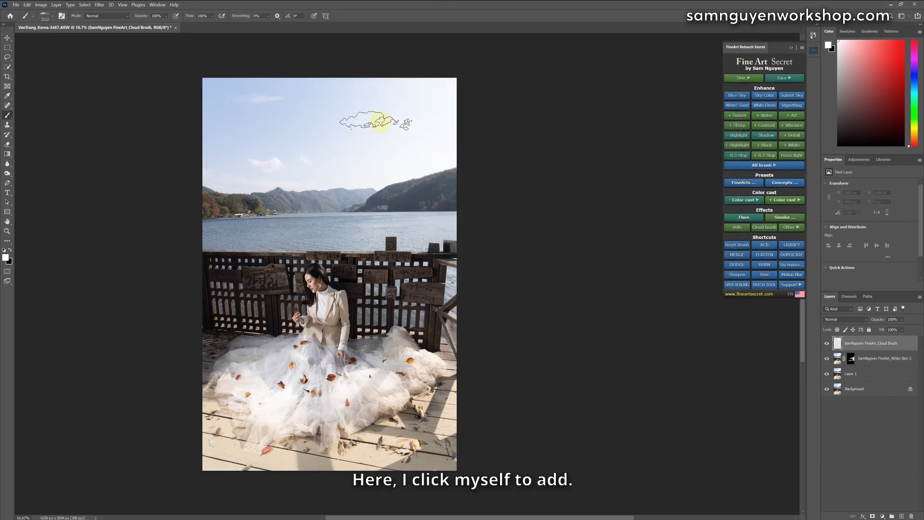
click(380, 123)
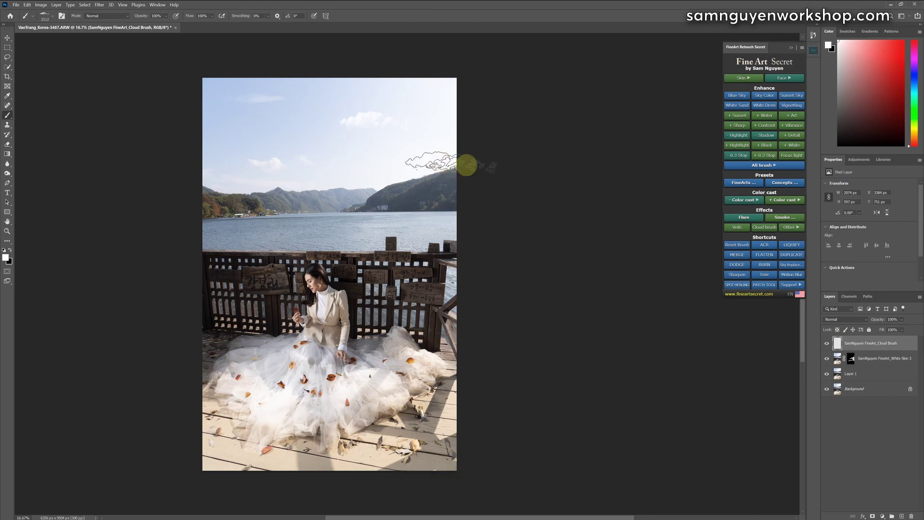
- Add another cloud from the White brush - 1 set at the right edge of the sky, then reset the brush
click(761, 228)
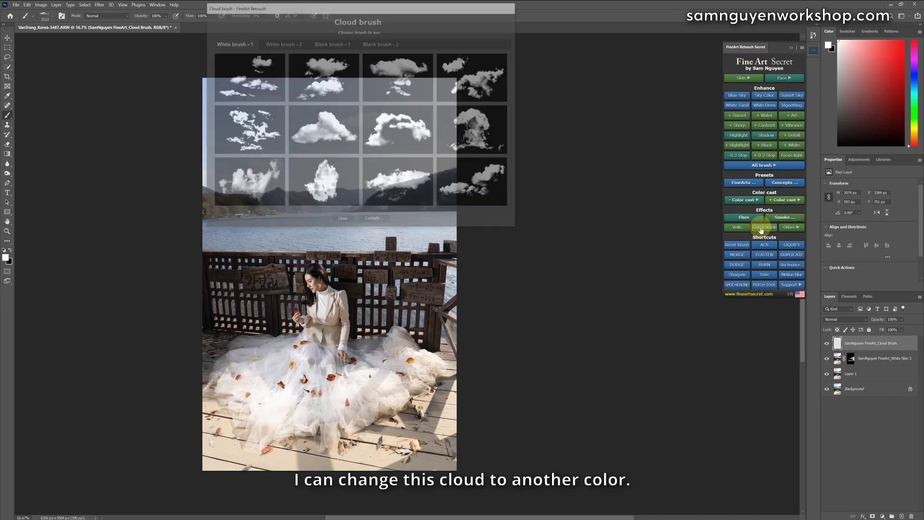
click(424, 194)
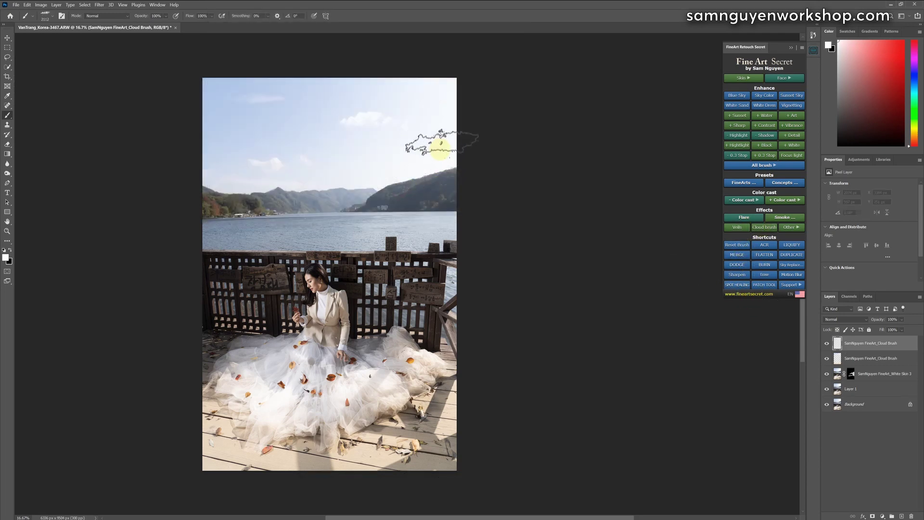
click(416, 189)
key(ctrl+z)
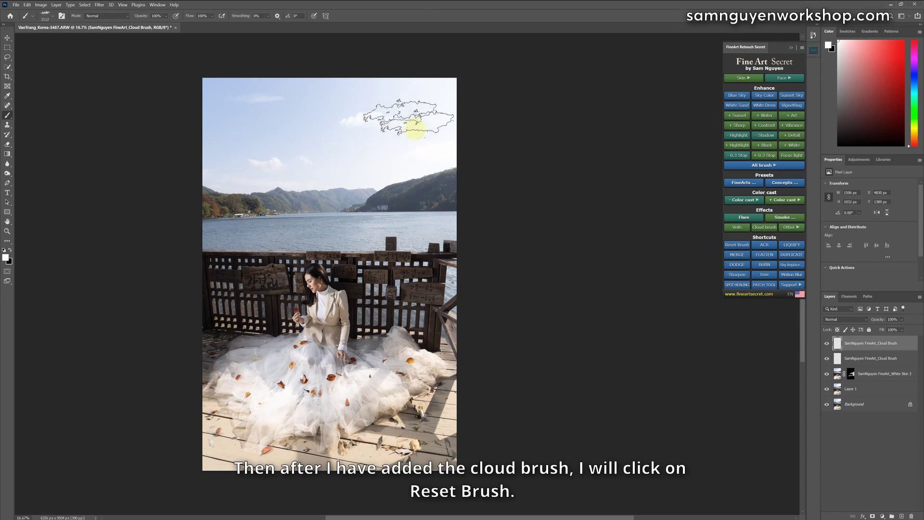
click(734, 247)
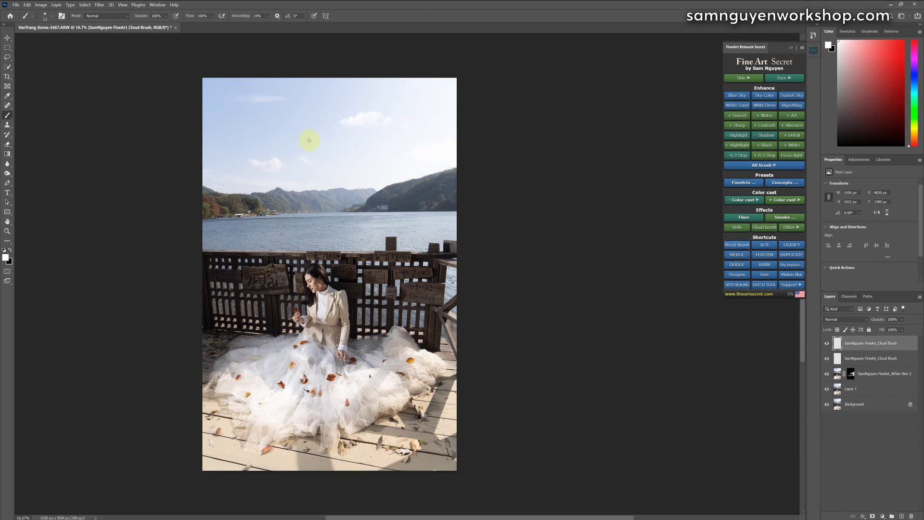
- Merge the visible result into a new layer, strengthen the blues with the + Blue color cast, and compare before and after
click(732, 257)
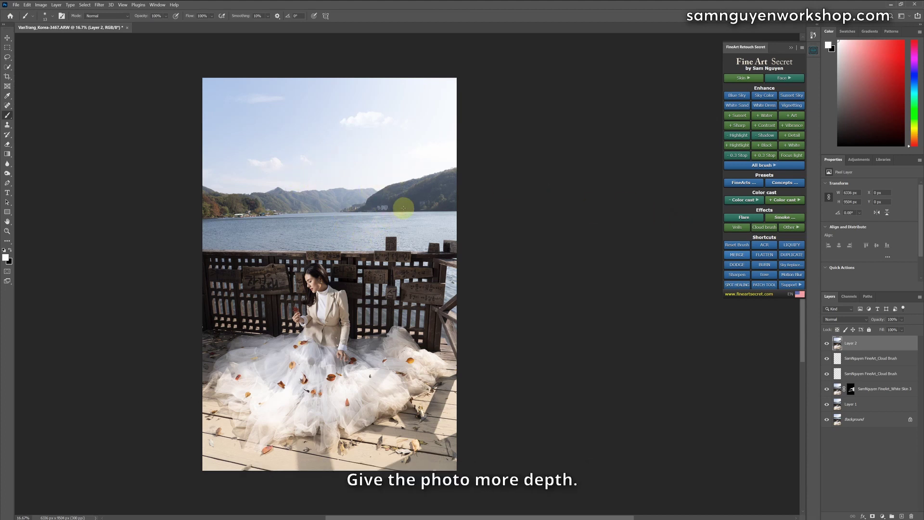
click(787, 202)
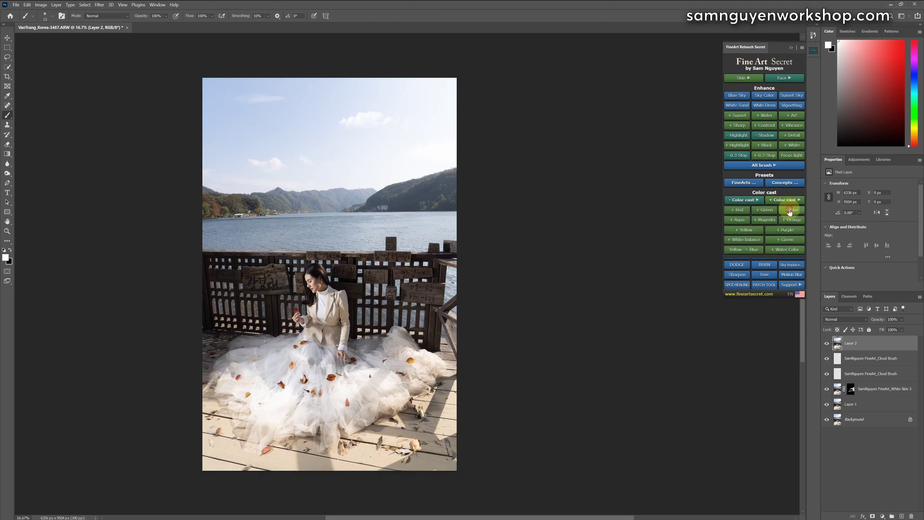
click(789, 211)
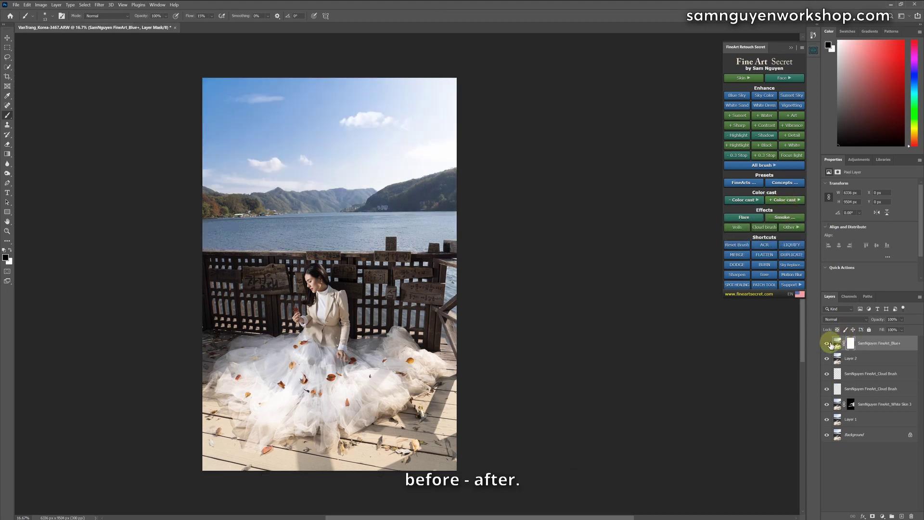
click(827, 344)
click(827, 344)
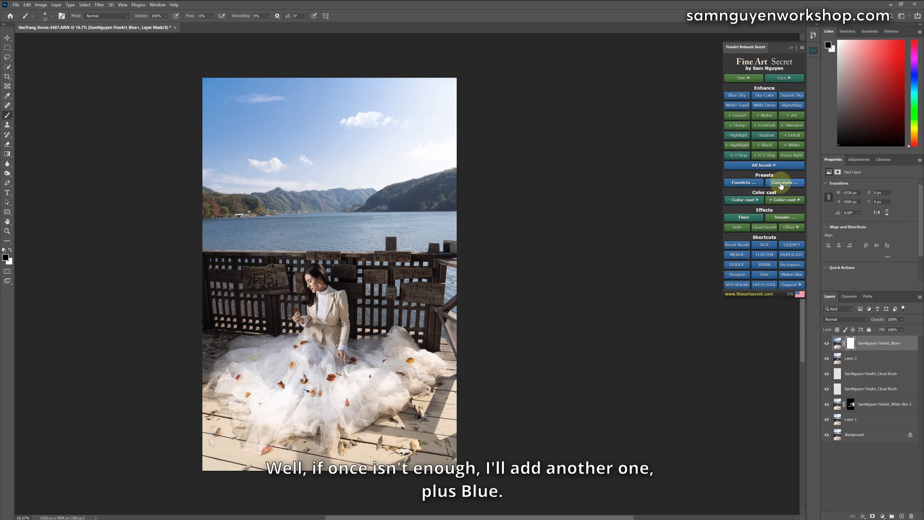
- Apply the + Blue color cast a second time and reduce that layer's opacity to 82%
click(780, 201)
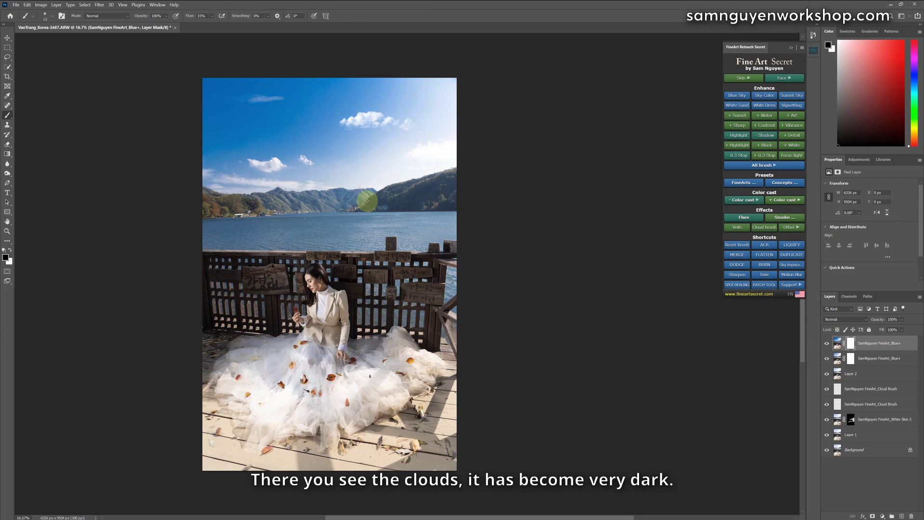
click(827, 345)
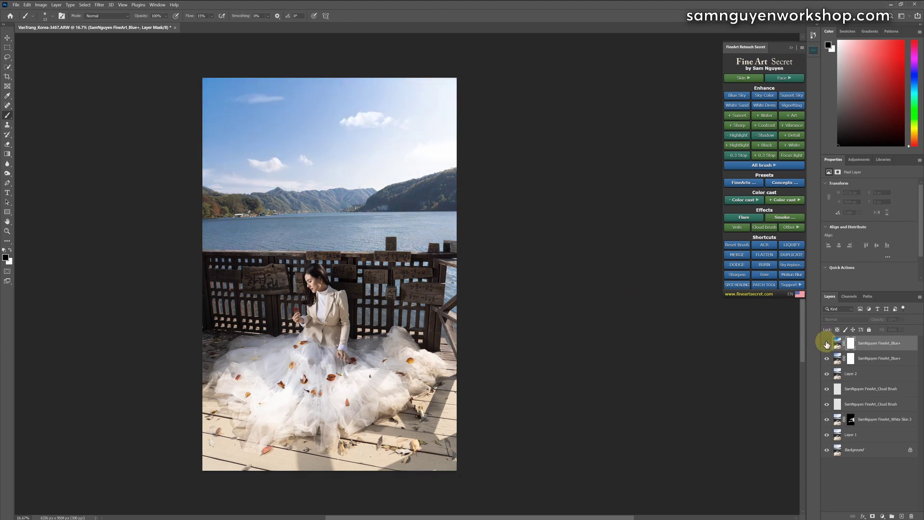
click(826, 345)
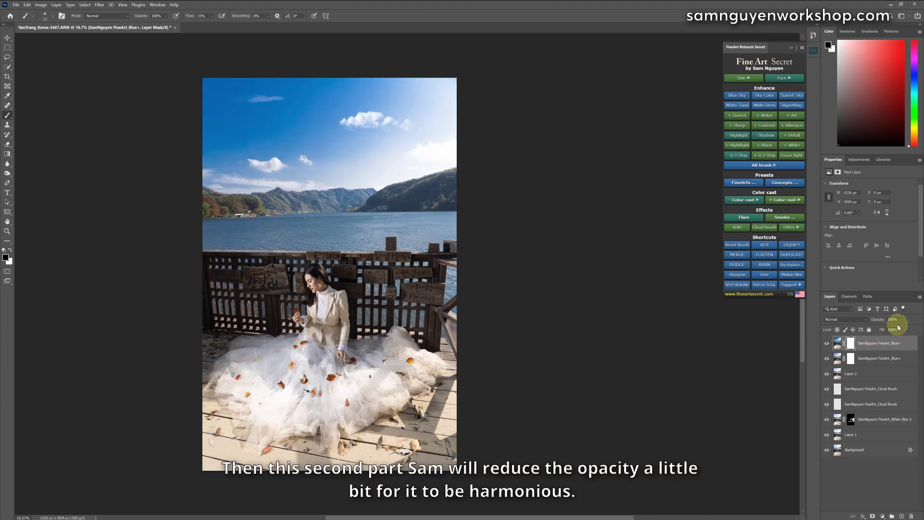
click(902, 329)
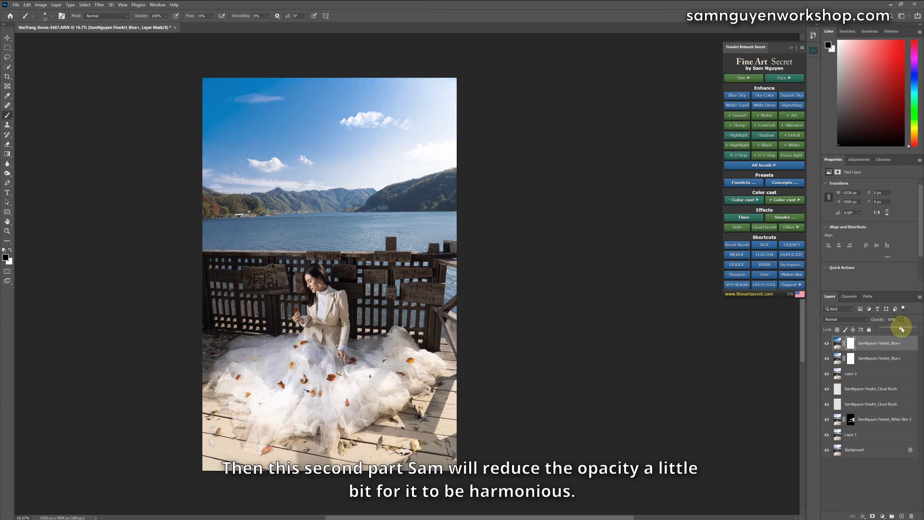
drag(905, 329, 909, 329)
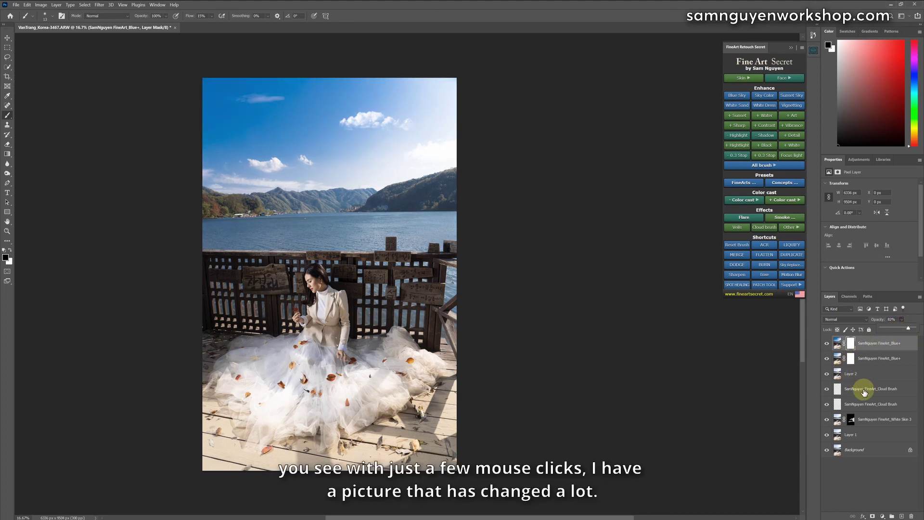
- Group all layers above the Background and toggle the group's visibility to compare before and after
shift+click(864, 438)
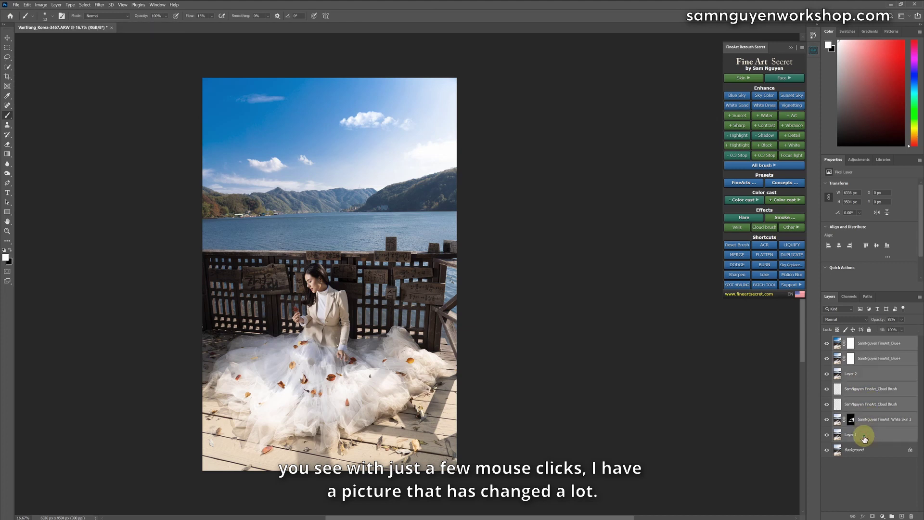
key(ctrl+g)
click(827, 341)
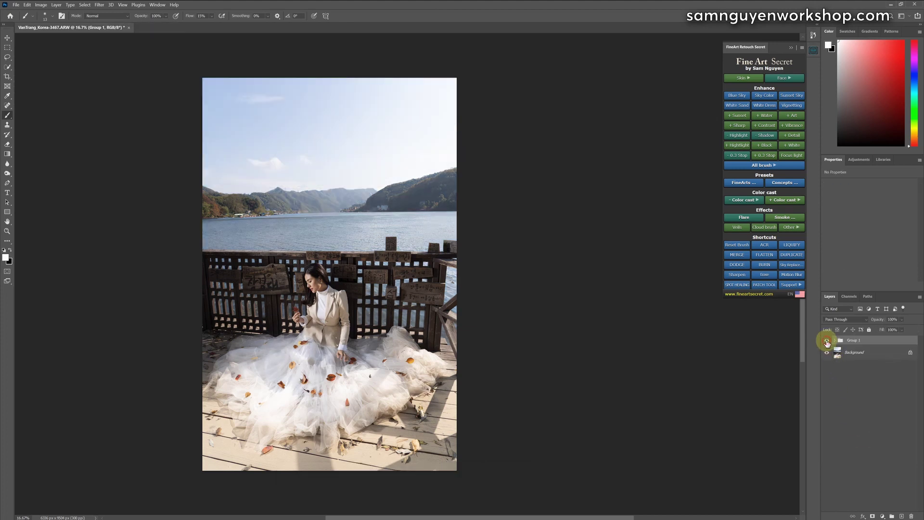
click(826, 341)
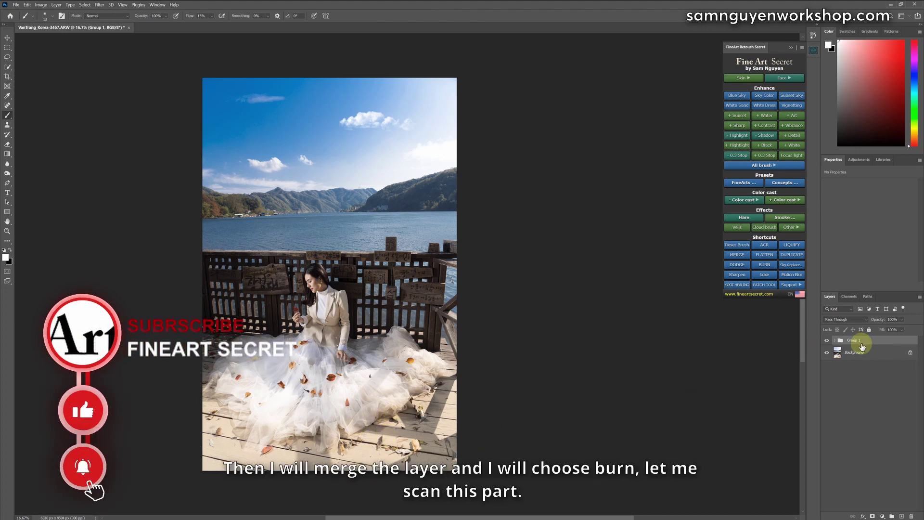
- Merge the visible result into a new layer and burn the bright deck in front of the dress with a large brush
click(736, 255)
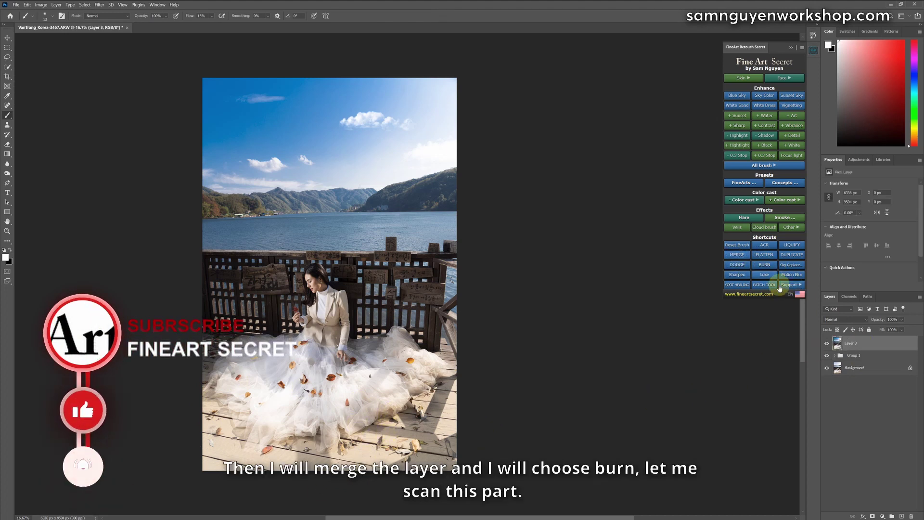
click(764, 265)
key(bracketleft)
mouse_move(270, 474)
mouse_down()
mouse_move(213, 462)
mouse_move(252, 487)
mouse_move(369, 477)
mouse_move(354, 485)
mouse_move(467, 433)
mouse_move(475, 415)
mouse_move(436, 459)
mouse_move(449, 442)
mouse_move(396, 478)
mouse_move(413, 448)
mouse_move(287, 486)
mouse_move(190, 470)
mouse_move(221, 490)
mouse_move(436, 466)
mouse_move(250, 393)
mouse_move(267, 413)
mouse_up()
- Burn the remaining bright planks along the photo's lower edge and lower right corner, varying the brush size
key(bracketleft)
key(bracketleft)
key(bracketleft)
key(bracketleft)
key(bracketleft)
key(bracketleft)
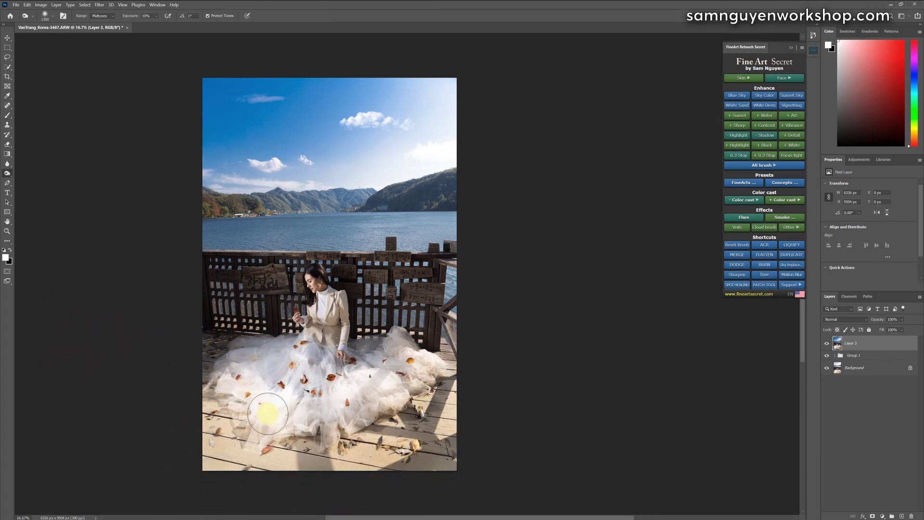
mouse_move(445, 440)
mouse_down()
mouse_move(462, 397)
mouse_move(431, 454)
mouse_move(309, 499)
mouse_move(400, 458)
mouse_move(232, 469)
mouse_move(197, 443)
mouse_move(225, 470)
mouse_up()
key(bracketright)
key(bracketright)
key(bracketright)
key(bracketright)
key(bracketright)
key(bracketright)
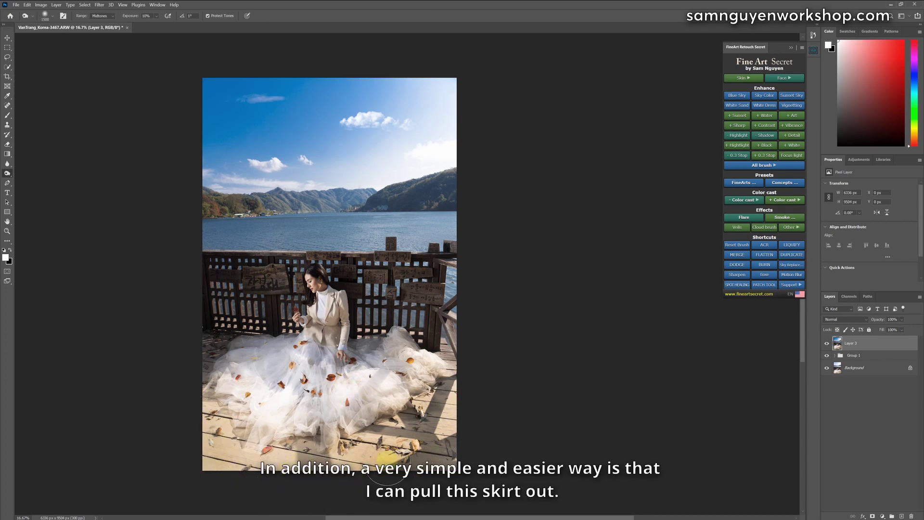
mouse_move(388, 460)
mouse_down()
mouse_move(460, 419)
mouse_move(466, 404)
mouse_move(355, 486)
mouse_move(298, 478)
mouse_move(312, 457)
mouse_move(240, 480)
mouse_move(186, 424)
mouse_move(227, 472)
mouse_move(213, 443)
mouse_move(236, 484)
mouse_move(198, 458)
mouse_move(402, 442)
mouse_up()
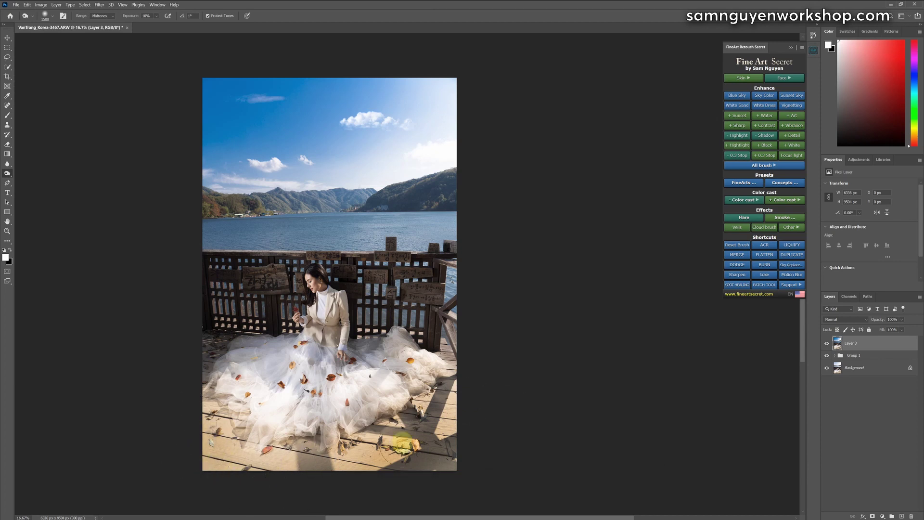
- Merge the visible result again, select the lower skirt and deck across the full width, and stretch the selection downward with Free Transform
click(738, 255)
key(m)
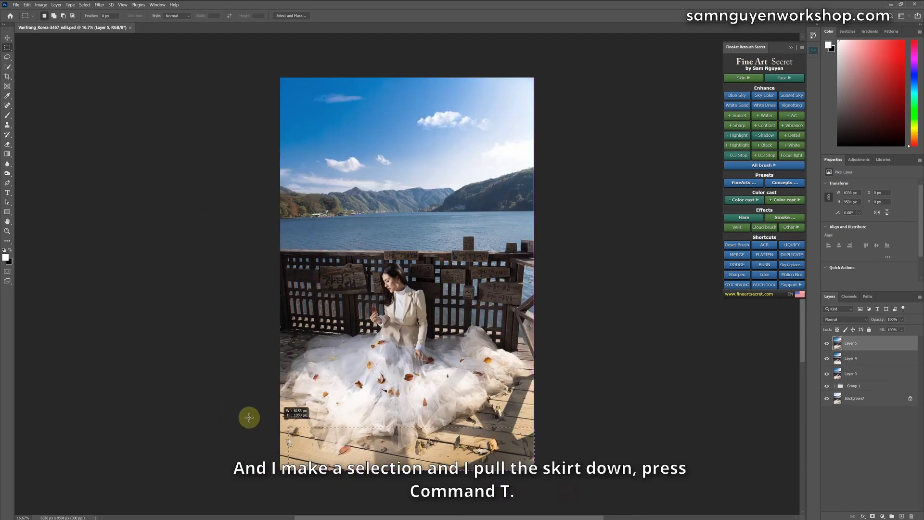
drag(248, 415, 165, 363)
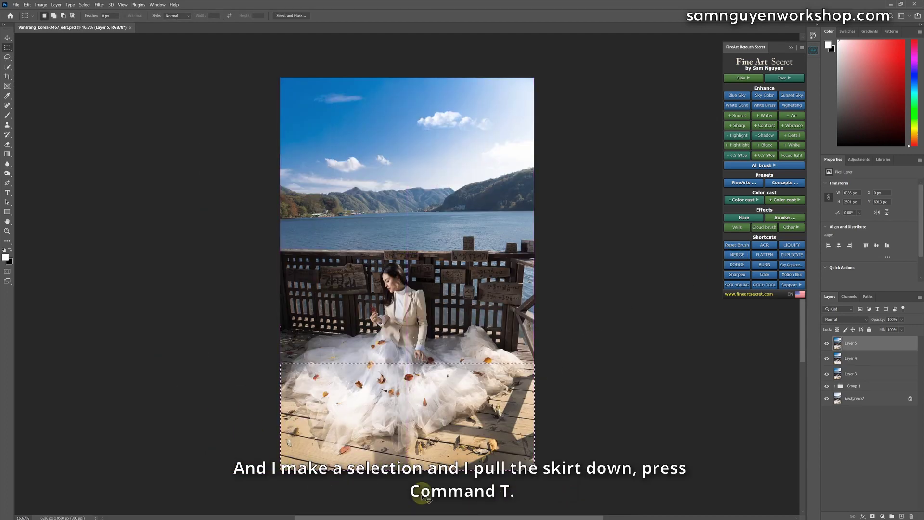
key(ctrl+t)
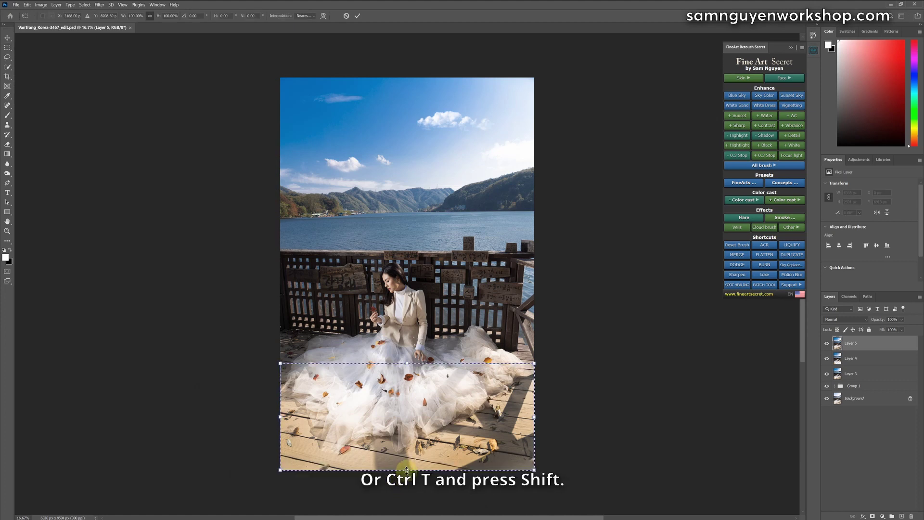
drag(406, 469, 406, 491)
key(Return)
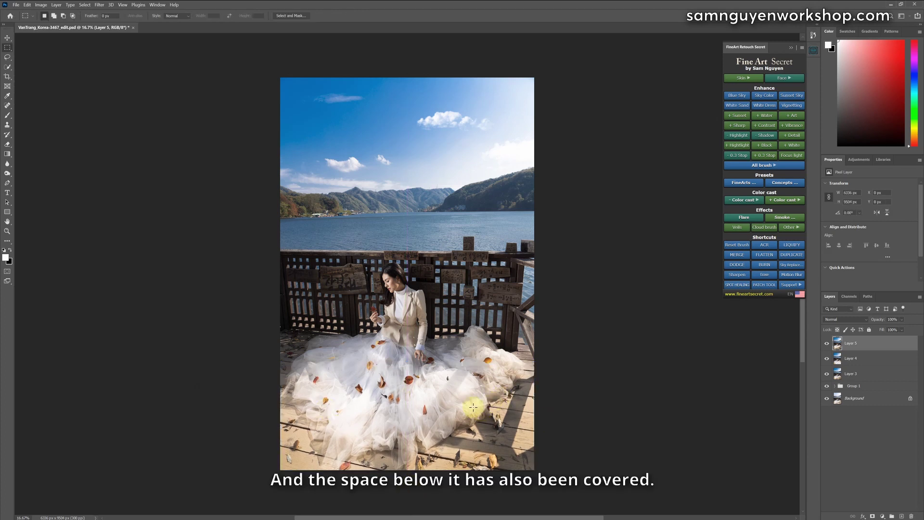
- Burn the deck planks that are still bright below the stretched skirt
click(762, 267)
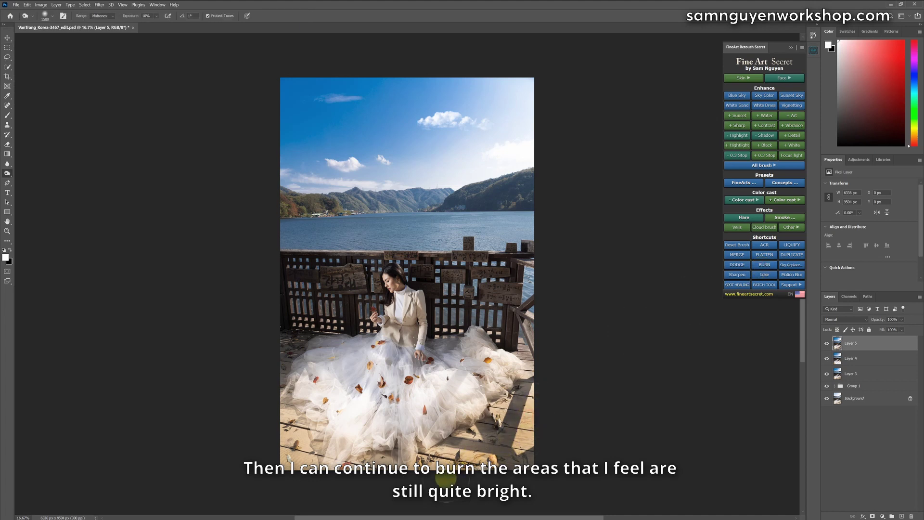
key(bracketleft)
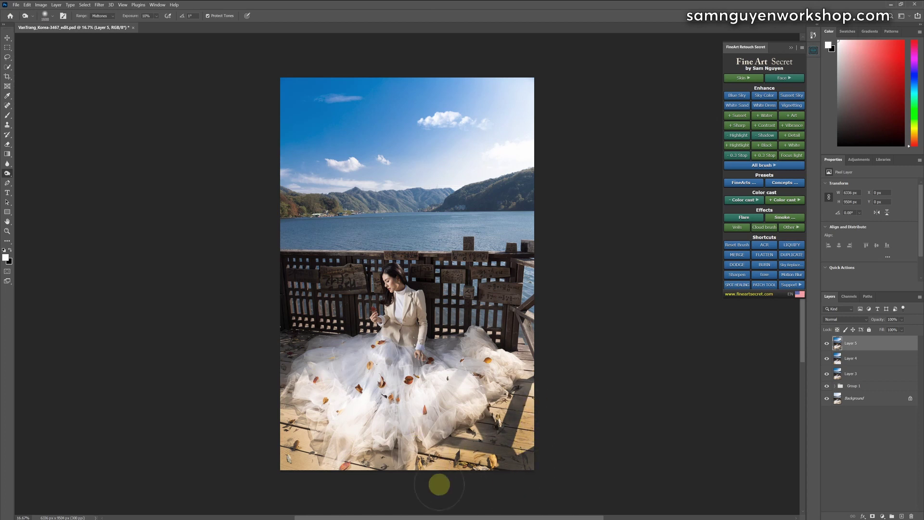
key(bracketright)
key(bracketright)
key(bracketright)
key(bracketright)
- Reduce the Burn brush size and darken the fence beside the bride
key(bracketleft)
key(bracketleft)
key(bracketleft)
key(bracketleft)
key(bracketleft)
key(bracketleft)
key(bracketleft)
key(bracketleft)
key(bracketleft)
key(bracketleft)
key(bracketleft)
key(bracketleft)
key(bracketleft)
key(bracketleft)
key(bracketleft)
key(bracketleft)
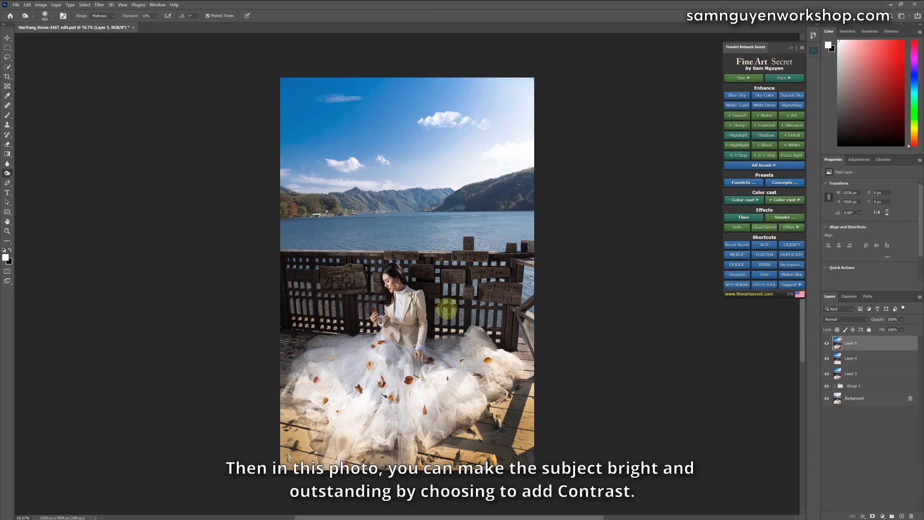
drag(447, 308, 490, 325)
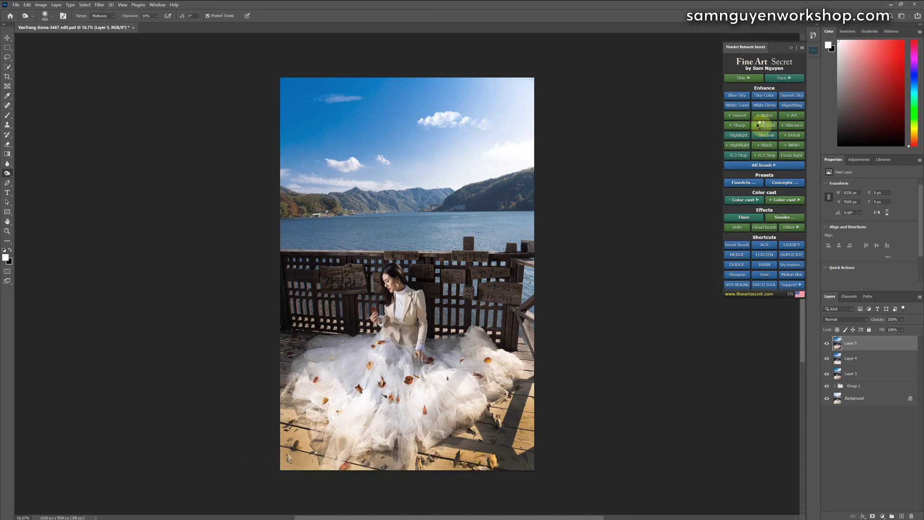
- Add the + Contrast effect and toggle its layer's visibility to compare before and after
click(759, 124)
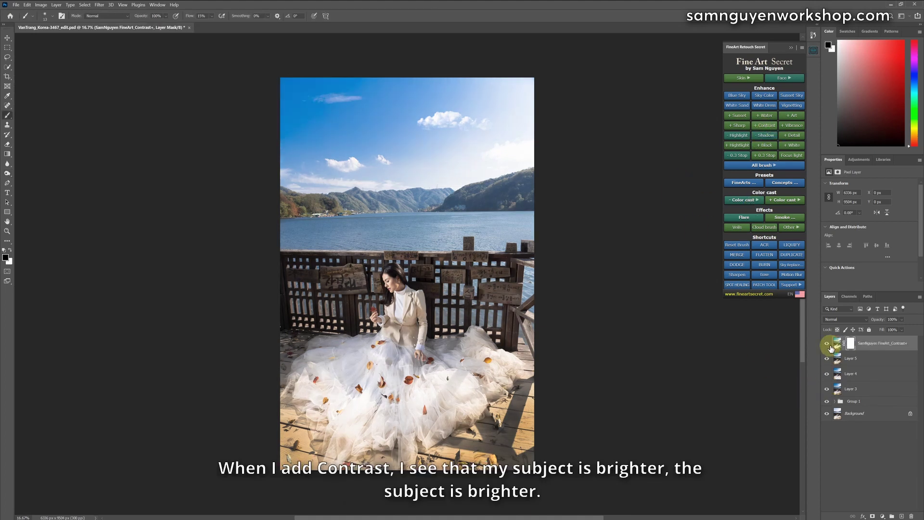
click(828, 344)
click(827, 343)
click(828, 344)
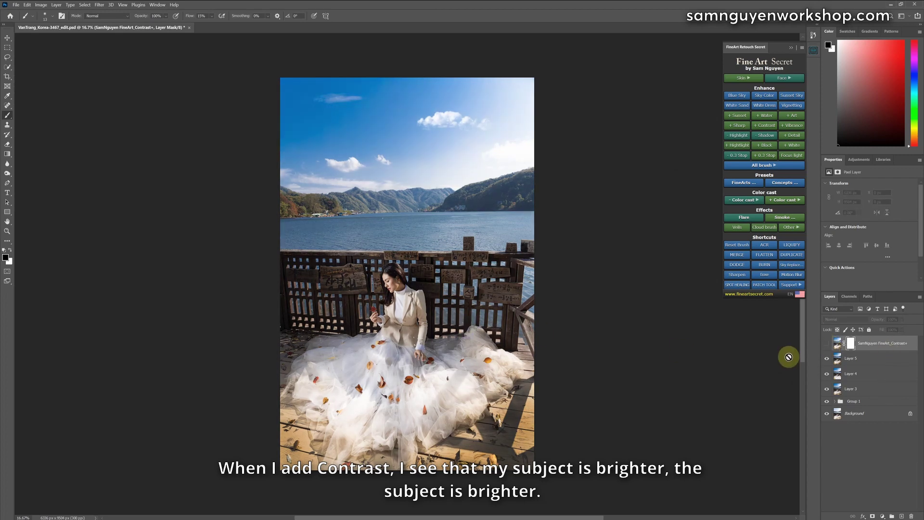
click(827, 343)
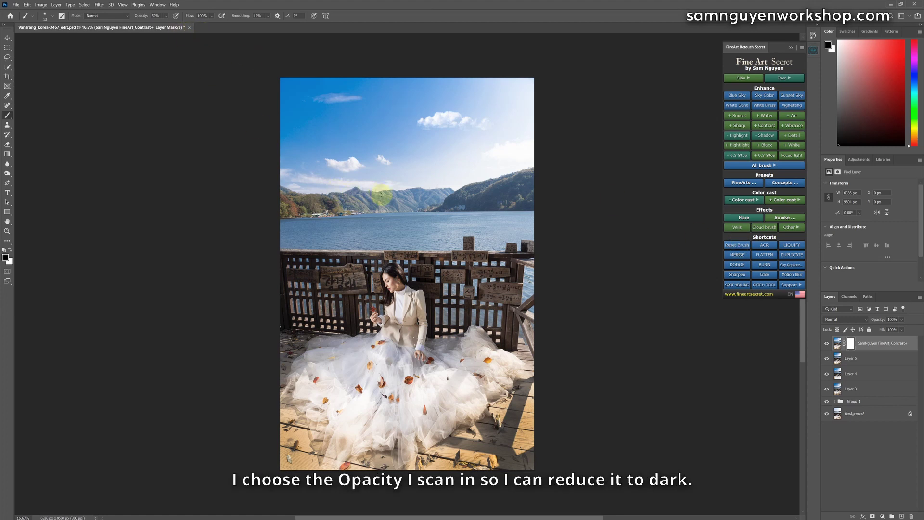
- Paint black on the Contrast+ layer's mask over the sky with a large brush at 50% opacity to soften the effect
key(bracketleft)
key(bracketleft)
key(bracketleft)
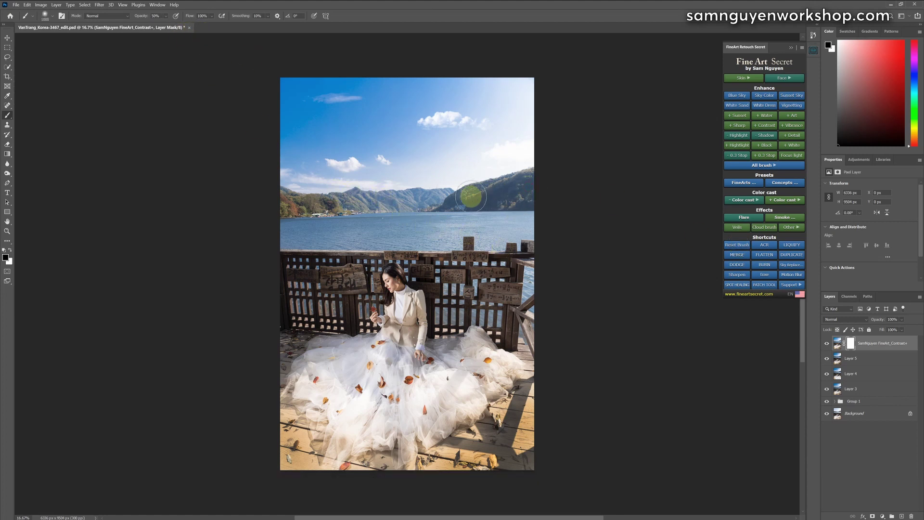
key(bracketright)
key(bracketright)
key(bracketright)
key(bracketright)
key(bracketright)
key(bracketright)
key(bracketright)
key(bracketright)
key(bracketright)
key(bracketright)
key(bracketright)
key(bracketright)
key(bracketright)
key(bracketright)
key(bracketright)
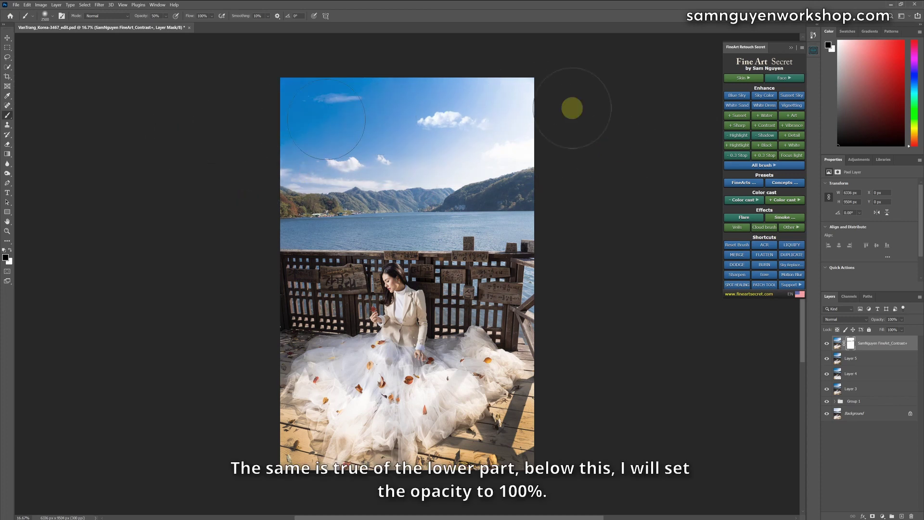
key(bracketright)
key(bracketright)
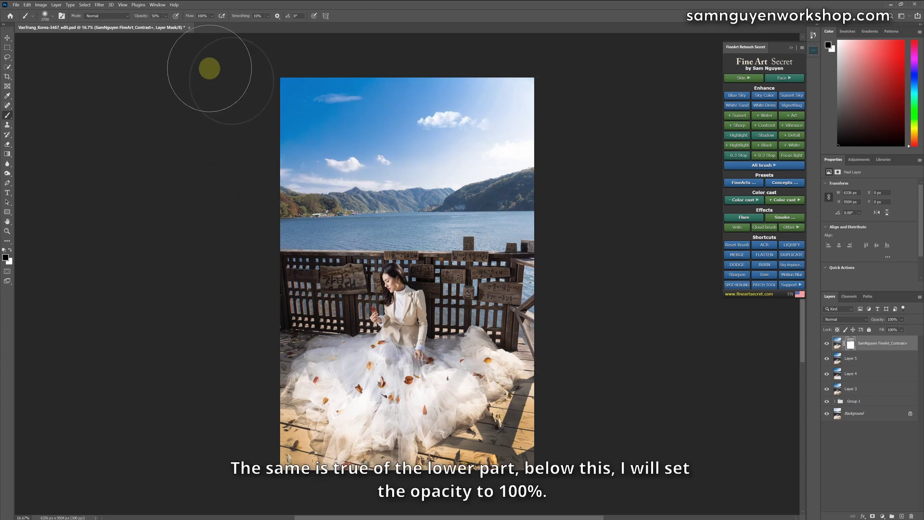
- Set the brush opacity to 100% and mask the contrast effect off the deck around the skirt
key(0)
key(bracketleft)
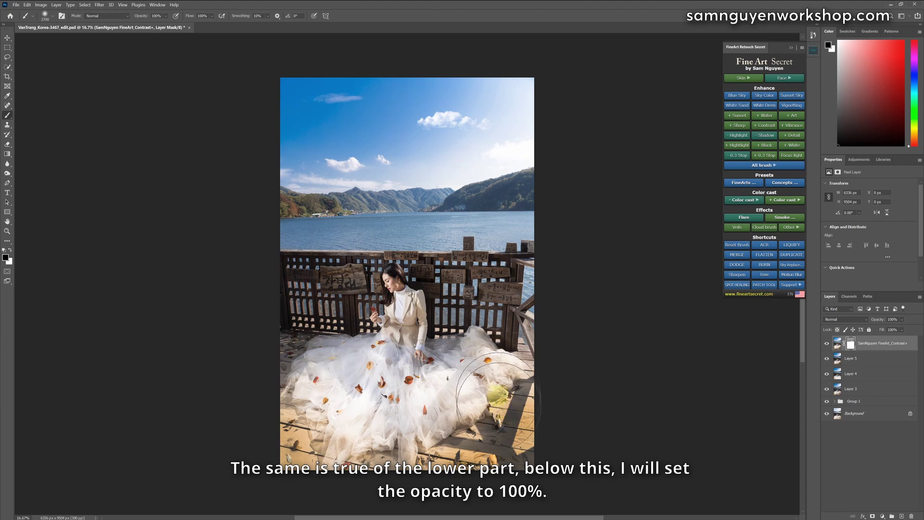
mouse_move(479, 366)
mouse_down()
mouse_move(355, 422)
mouse_move(276, 383)
mouse_move(377, 494)
mouse_move(535, 417)
mouse_move(423, 464)
mouse_move(482, 391)
mouse_move(509, 380)
mouse_move(509, 424)
mouse_move(193, 433)
mouse_move(218, 373)
mouse_move(332, 396)
mouse_move(280, 364)
mouse_move(475, 455)
mouse_move(294, 440)
mouse_move(533, 452)
mouse_move(380, 462)
mouse_up()
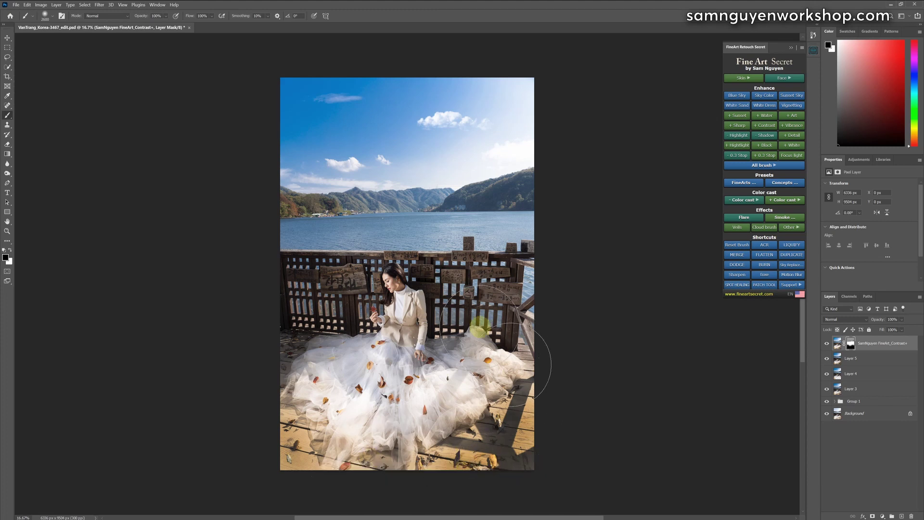
- With a smaller brush, mask the contrast effect off the fence and background around the bride
key(bracketleft)
key(bracketleft)
key(bracketleft)
key(bracketleft)
key(bracketleft)
key(bracketleft)
key(bracketleft)
key(bracketleft)
key(bracketleft)
mouse_move(445, 276)
mouse_down()
mouse_move(497, 278)
mouse_move(471, 313)
mouse_move(359, 264)
mouse_move(313, 274)
mouse_move(327, 333)
mouse_move(340, 331)
mouse_move(367, 238)
mouse_move(588, 245)
mouse_move(485, 256)
mouse_move(427, 254)
mouse_move(413, 238)
mouse_move(540, 354)
mouse_move(517, 302)
mouse_up()
key(bracketleft)
- Toggle the Contrast+ layer to compare before and after, and refine its mask on the fence around the bride's head
click(826, 342)
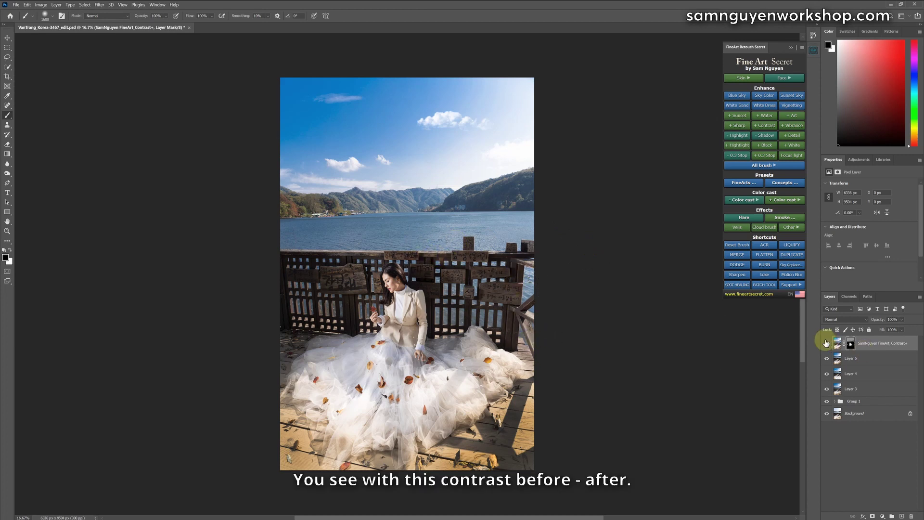
click(826, 342)
click(826, 342)
click(826, 343)
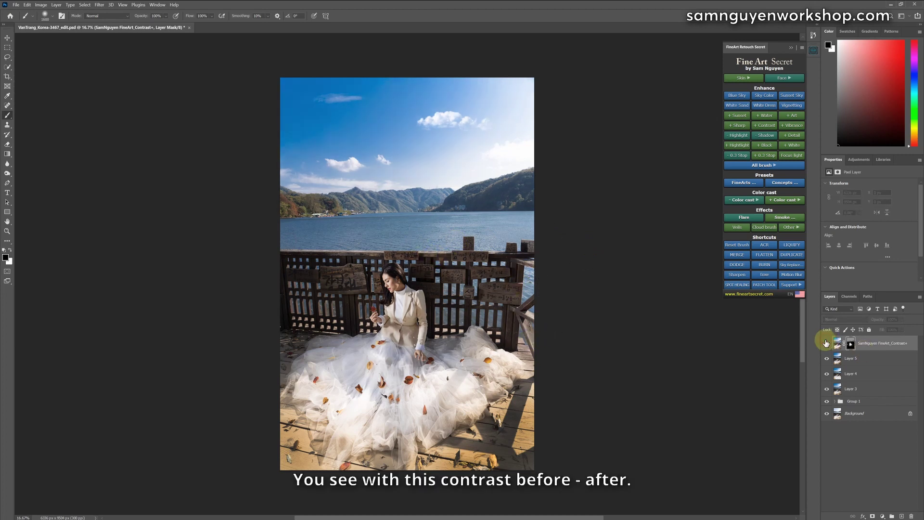
click(826, 343)
click(827, 342)
click(826, 343)
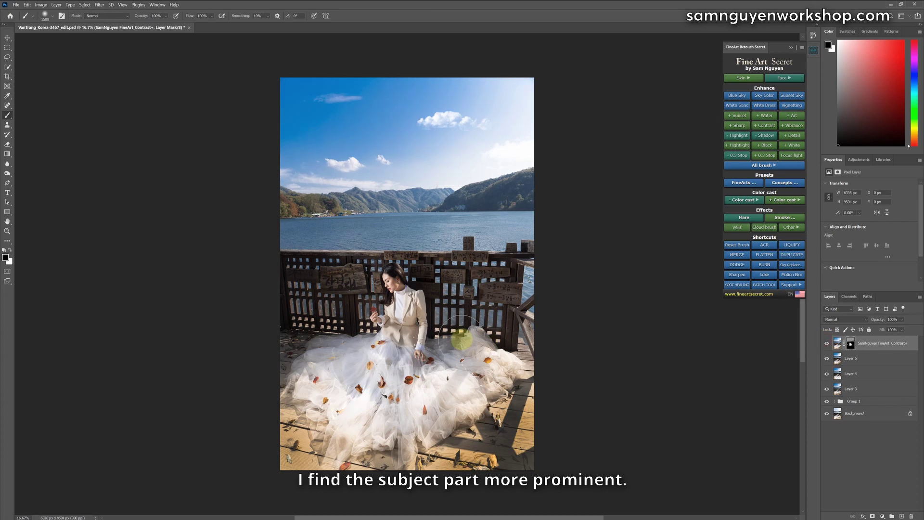
key(bracketleft)
mouse_move(448, 263)
mouse_down()
mouse_move(455, 310)
mouse_move(347, 301)
mouse_move(354, 285)
mouse_move(337, 312)
mouse_move(368, 283)
mouse_up()
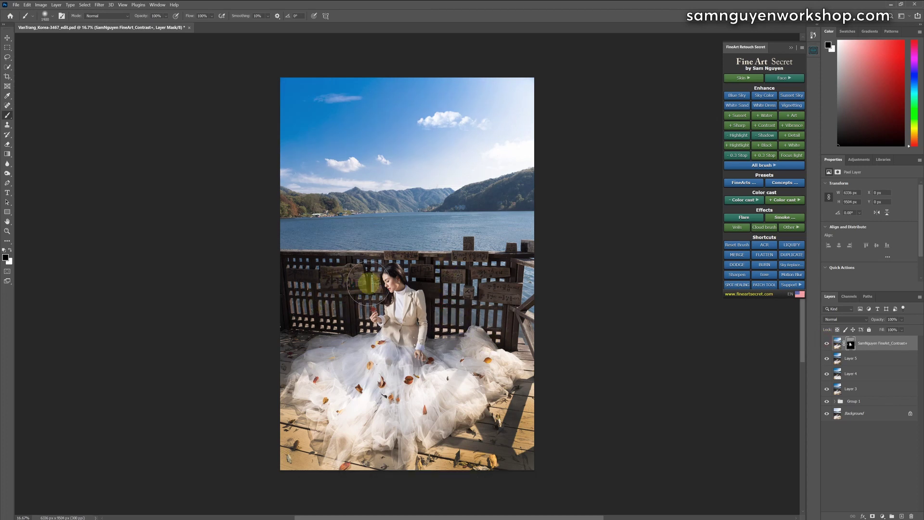
- Group all layers above the Background and toggle the new group's visibility to compare the finished retouch with the original
shift+click(880, 407)
key(ctrl+g)
key(bracketleft)
key(x)
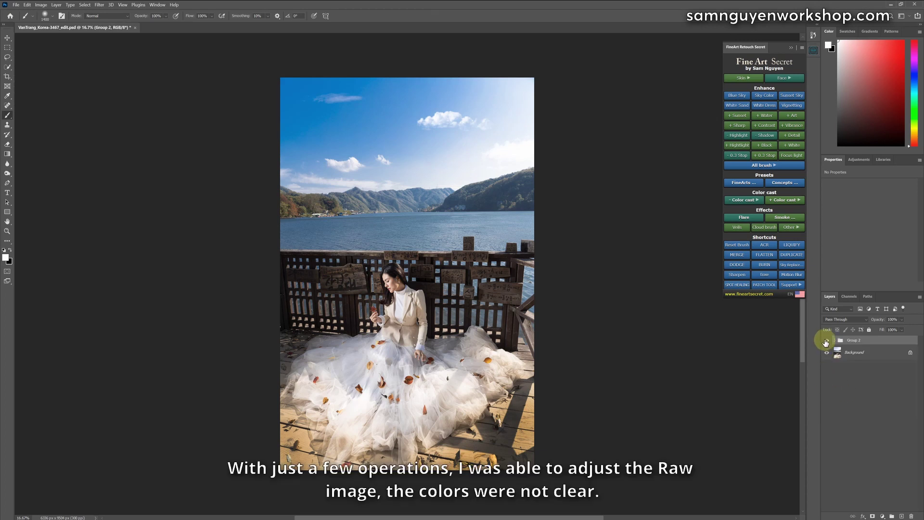
click(826, 341)
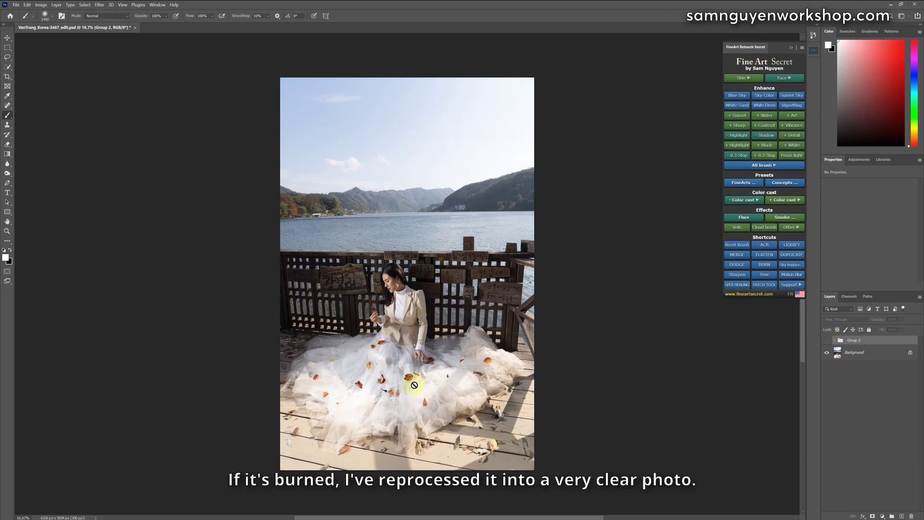
click(826, 341)
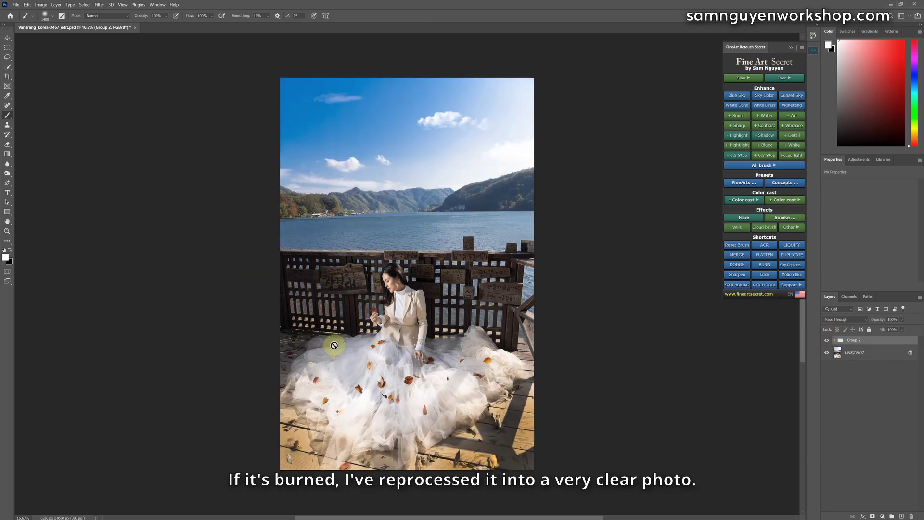